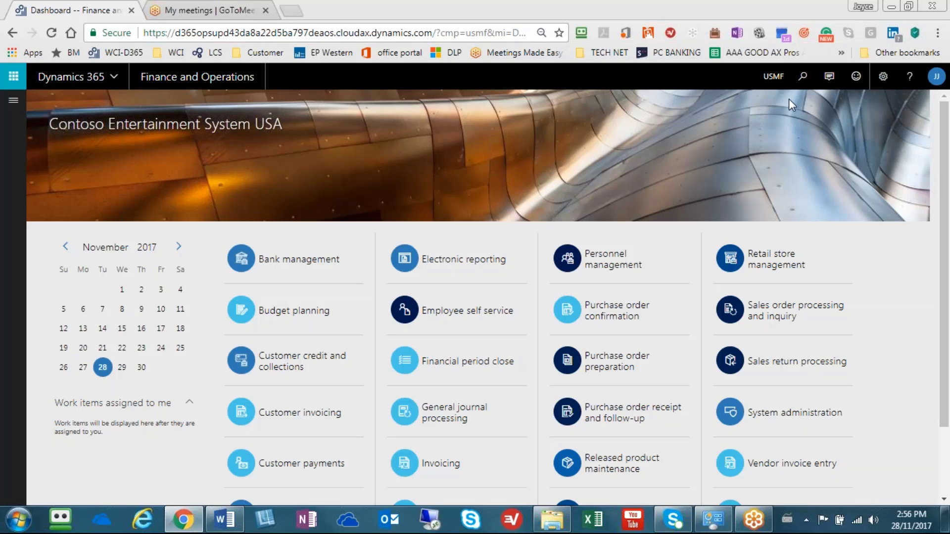
# Review the Fees and Interest Income bank transaction types and their main accounts
pyautogui.click(14, 101)
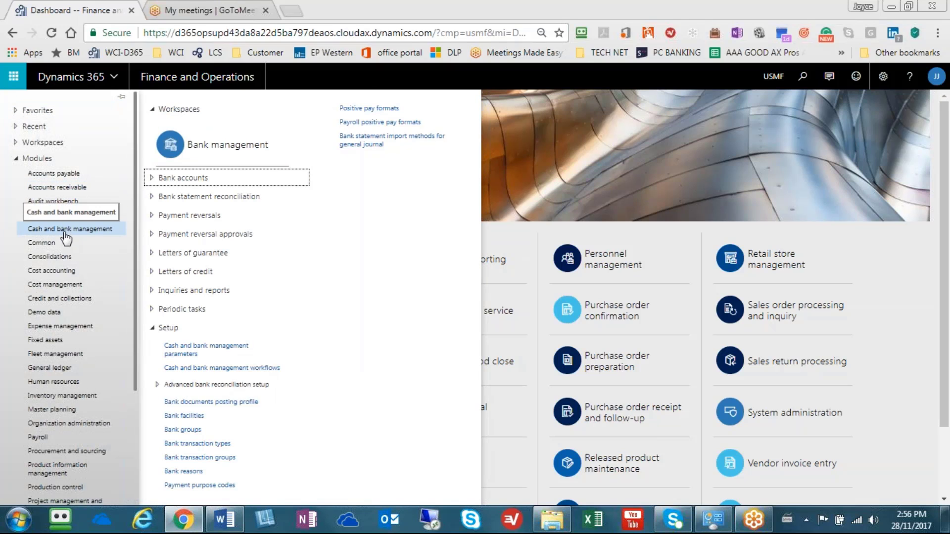
pyautogui.click(212, 445)
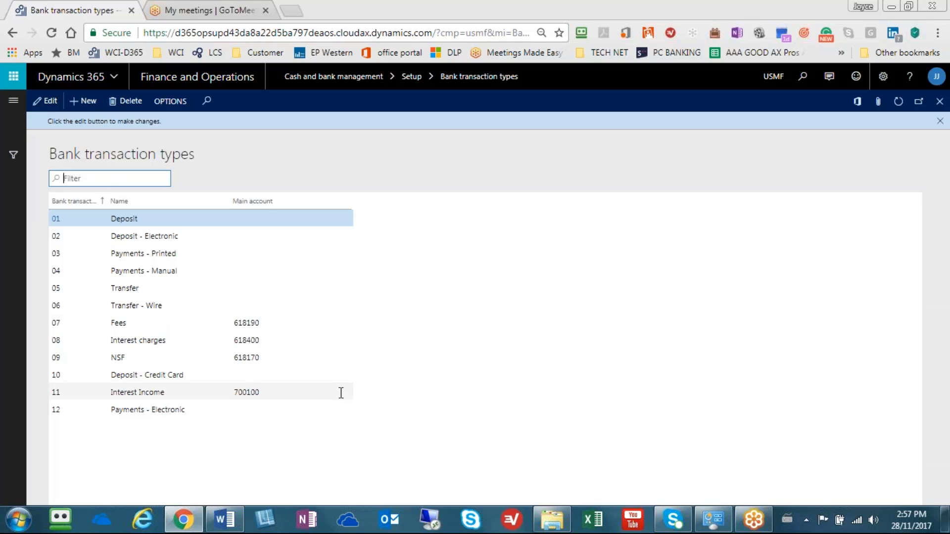
pyautogui.click(56, 323)
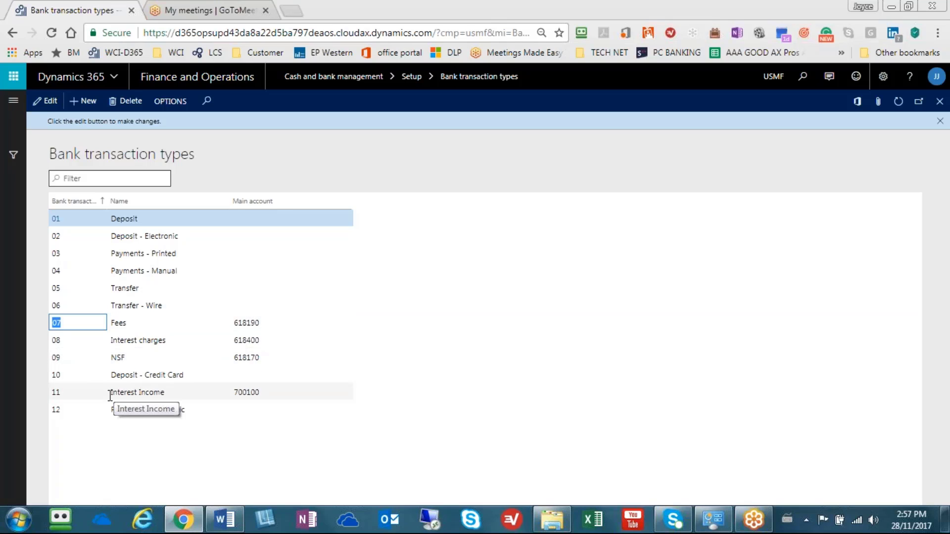
pyautogui.click(80, 392)
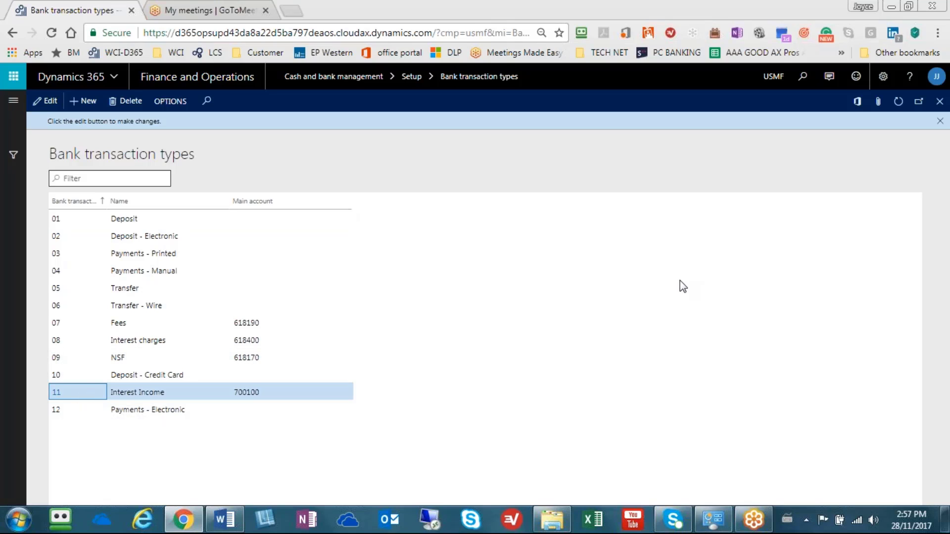
pyautogui.click(941, 123)
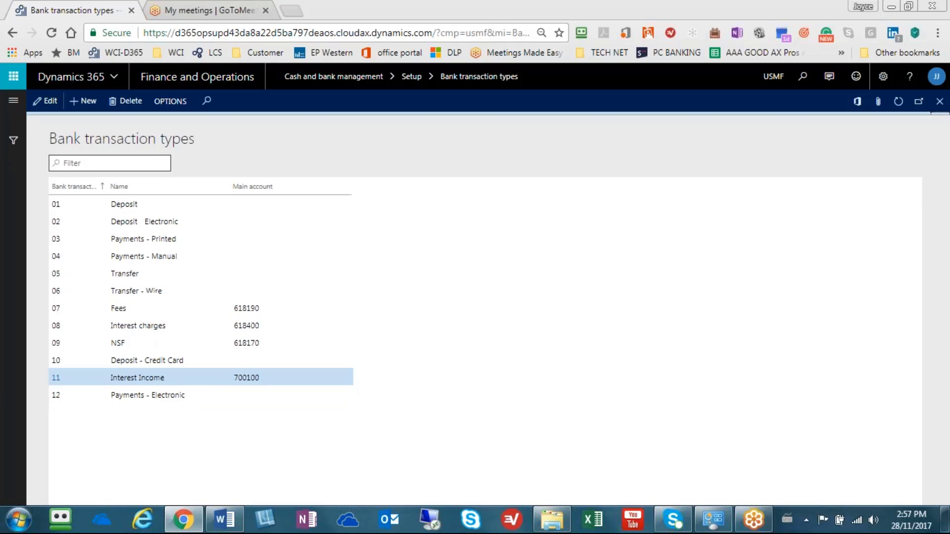
# Go to the Bank management workspace and show the TEST bank account's balance
pyautogui.click(940, 102)
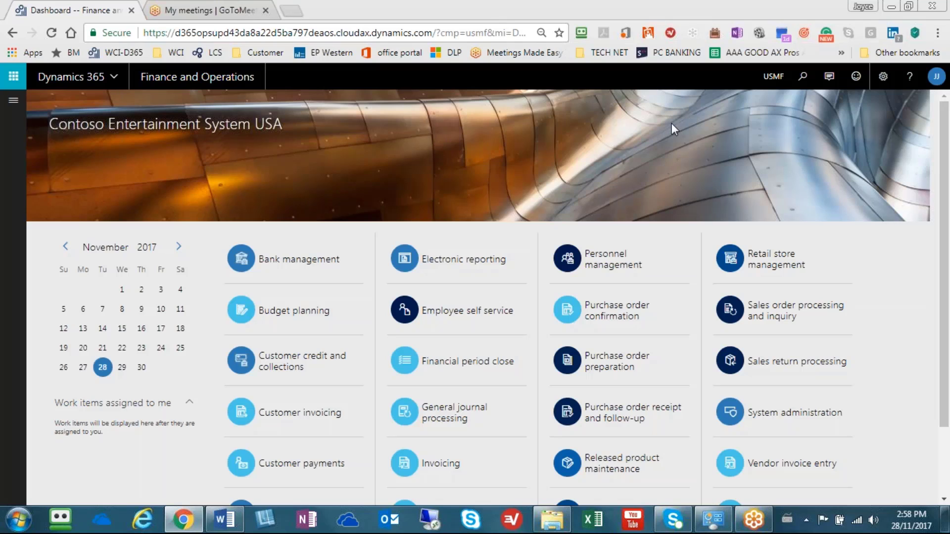
pyautogui.click(320, 261)
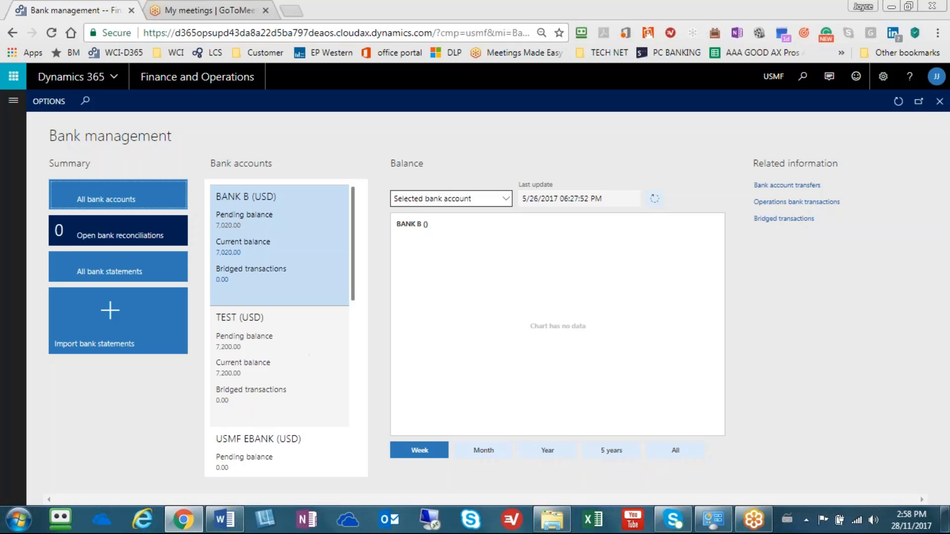
pyautogui.click(230, 322)
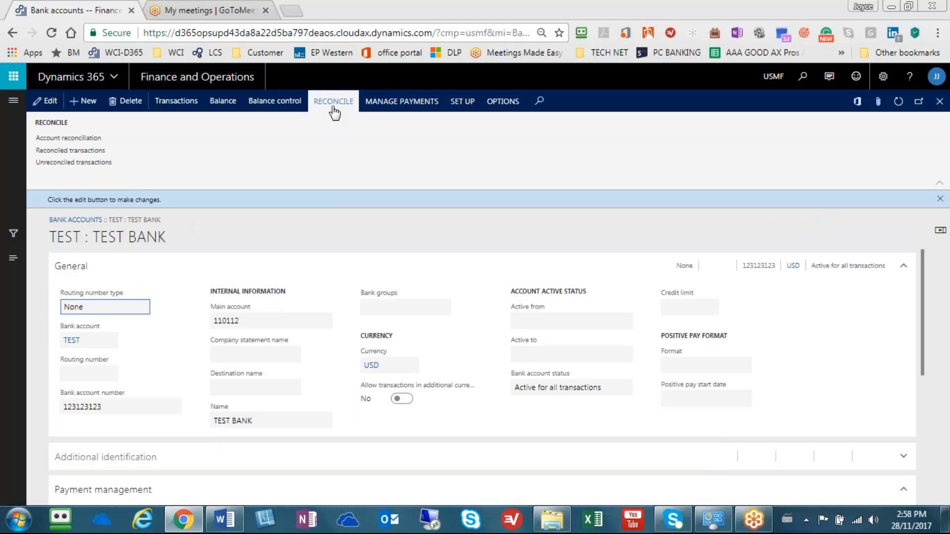
# Create and save a TEST BANK statement 'Nov 2017' dated 11/28/2017 with ending balance 8,320.00
pyautogui.click(68, 138)
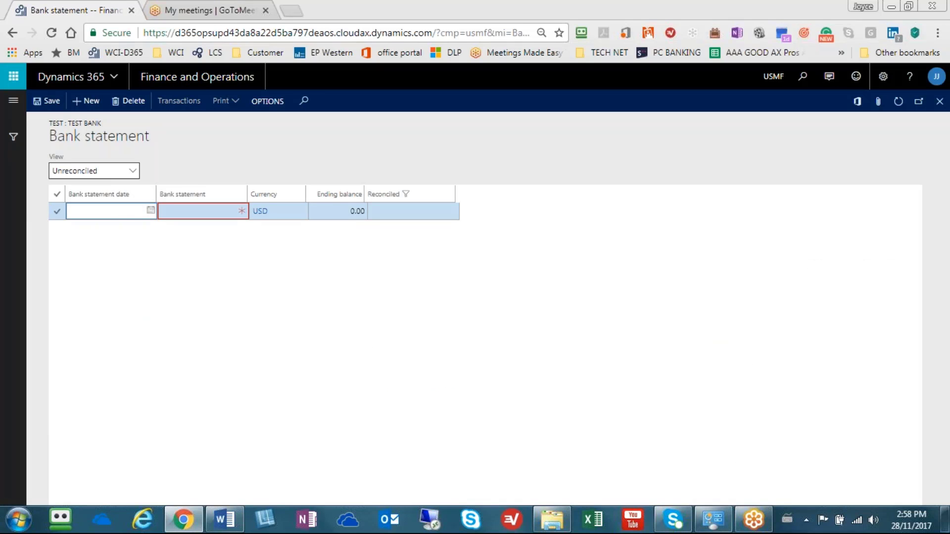
pyautogui.click(150, 210)
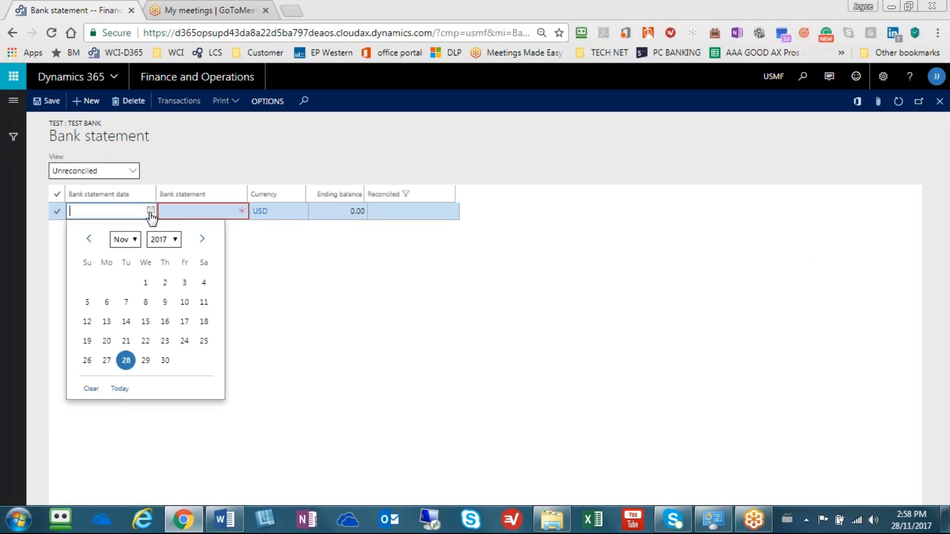
pyautogui.click(124, 361)
pyautogui.click(194, 215)
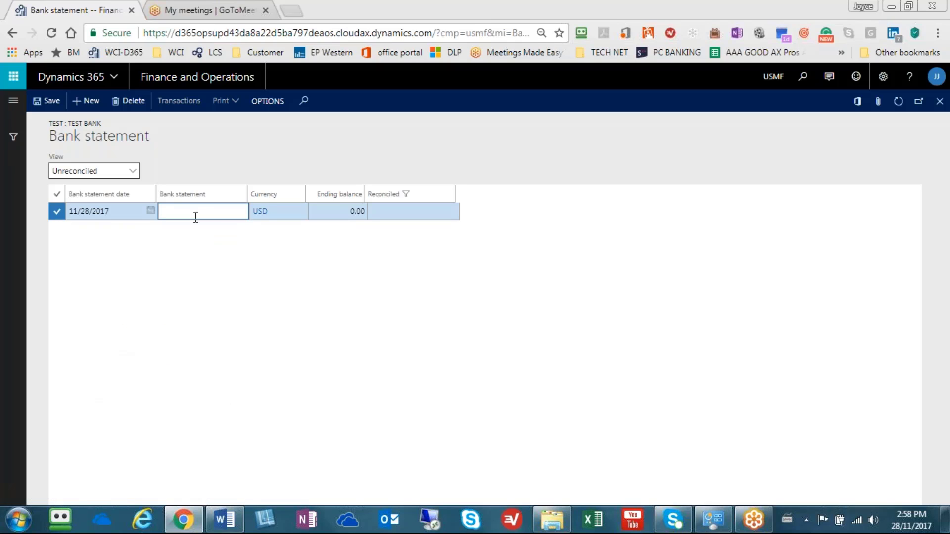
pyautogui.write('Nov 2017')
pyautogui.click(336, 213)
pyautogui.moveTo(337, 213); pyautogui.dragTo(366, 212)
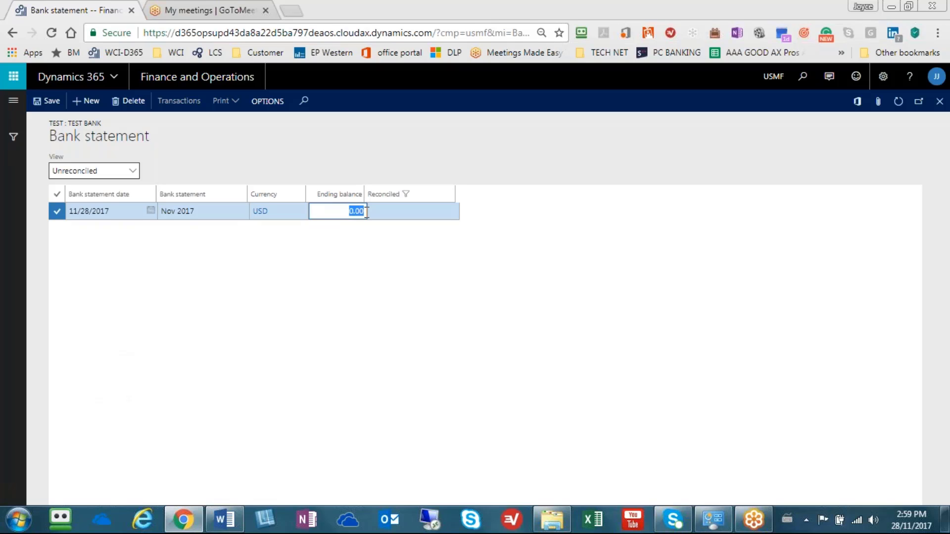
pyautogui.write('8,3')
pyautogui.write('20')
pyautogui.click(391, 215)
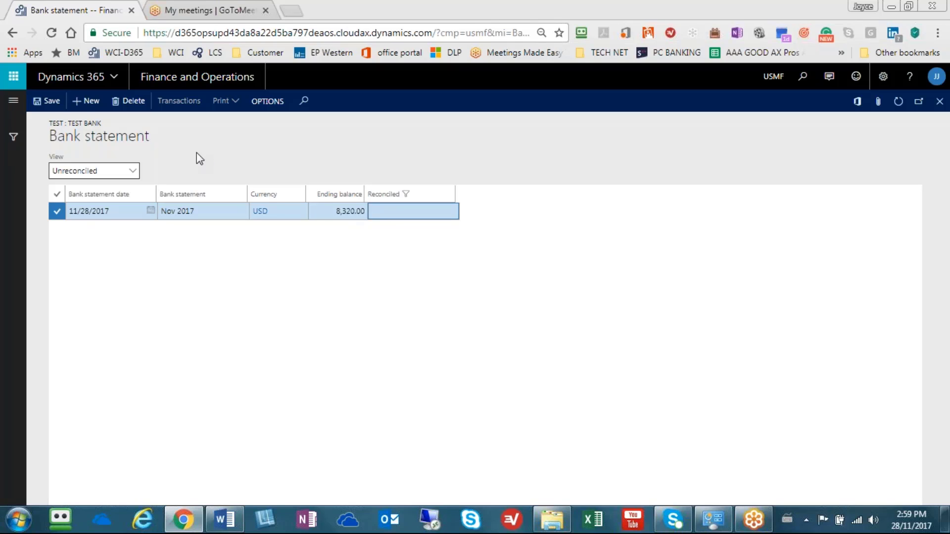
pyautogui.click(52, 102)
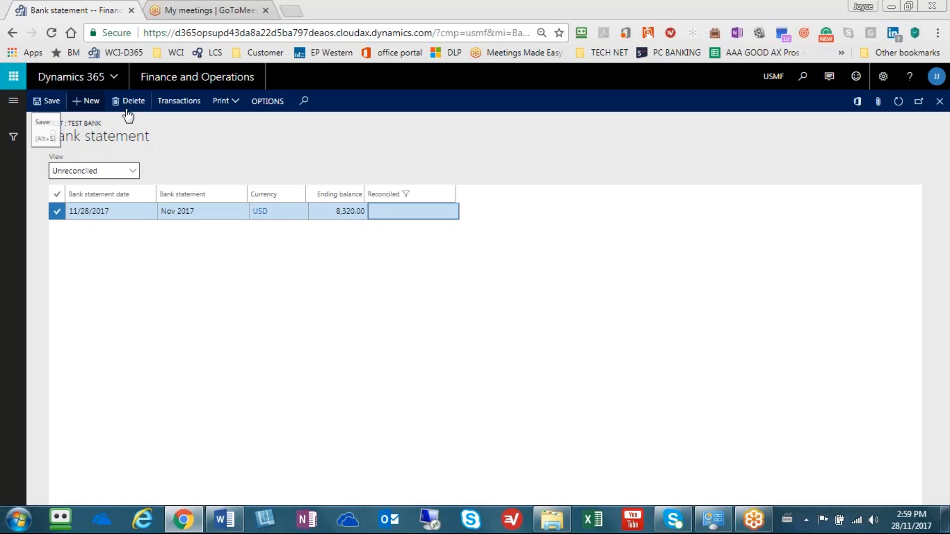
pyautogui.click(180, 101)
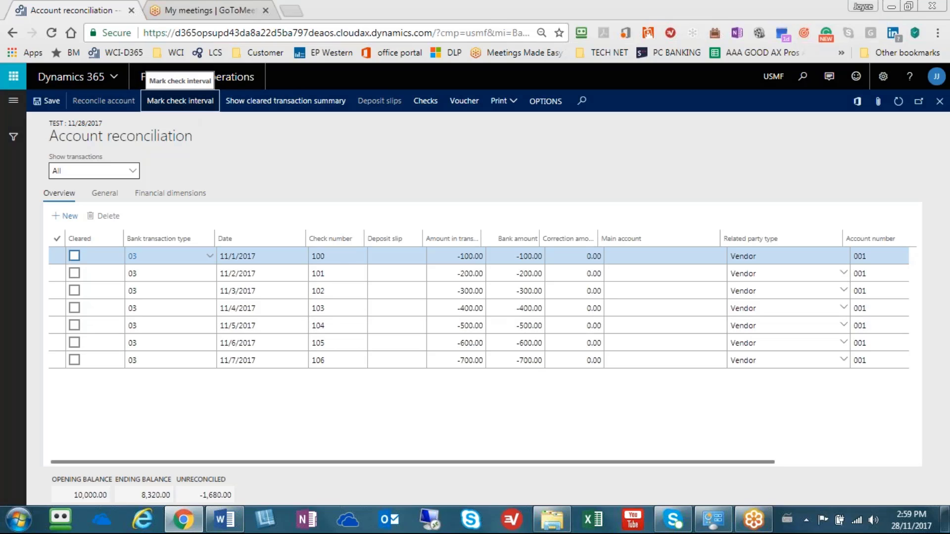
# Mark the check interval 100 to 104 as cleared
pyautogui.click(180, 100)
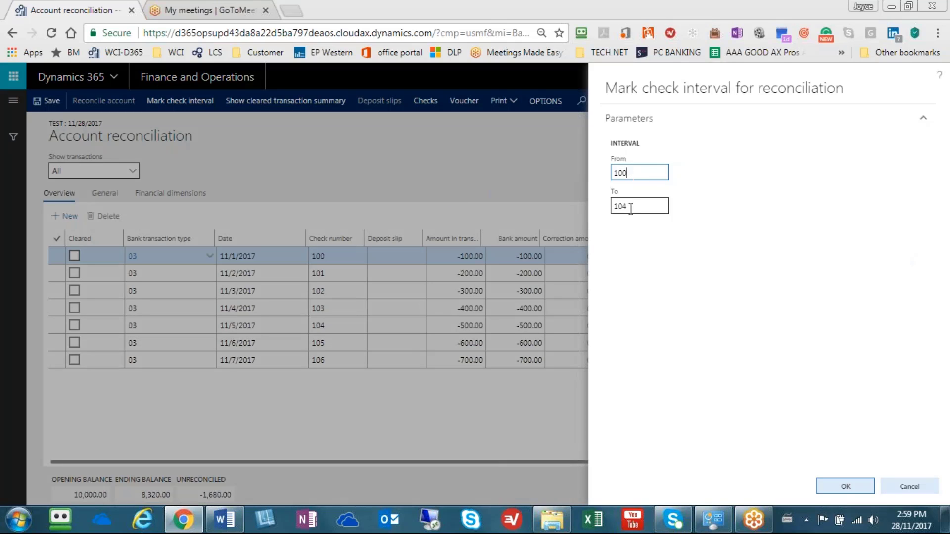
pyautogui.click(843, 489)
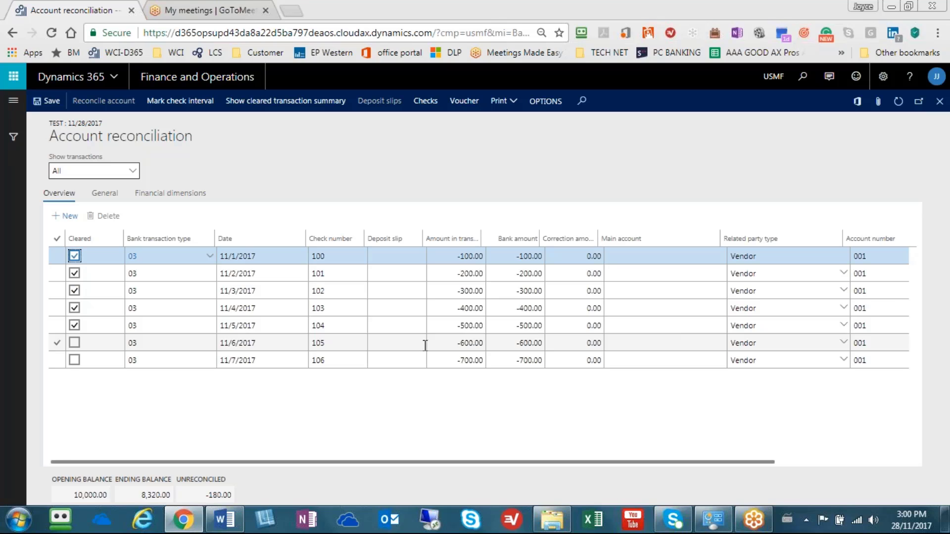
# Add a new 07 Fees line of -250.00 posted to main account 618190
pyautogui.click(182, 359)
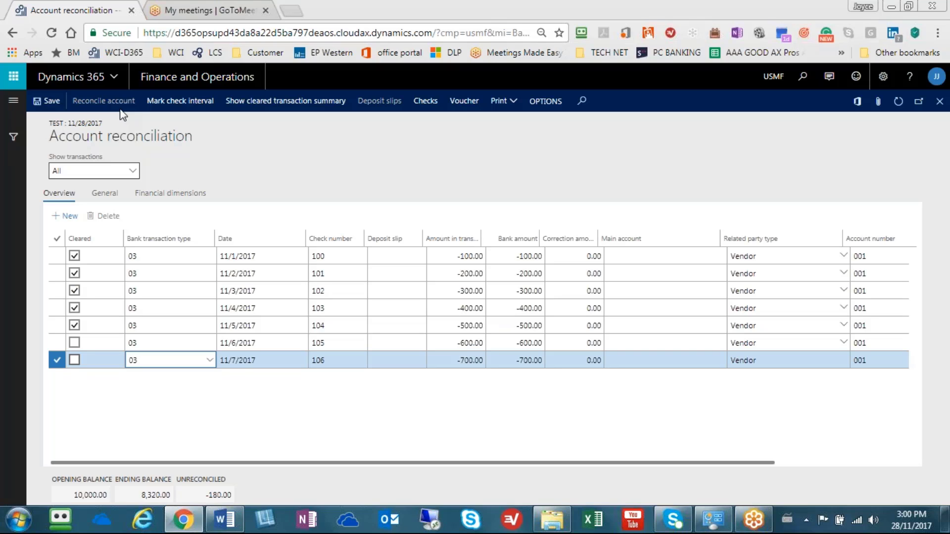
pyautogui.press('Down')
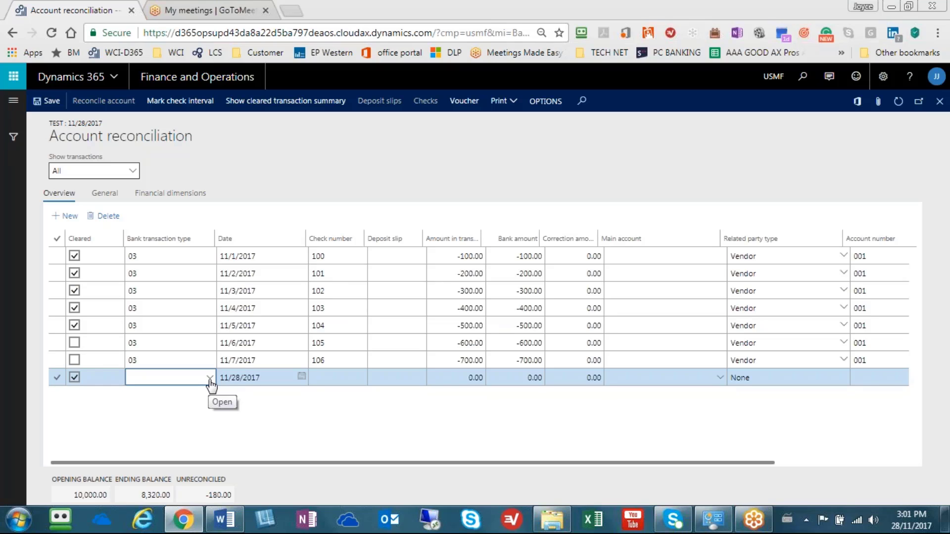
pyautogui.click(209, 379)
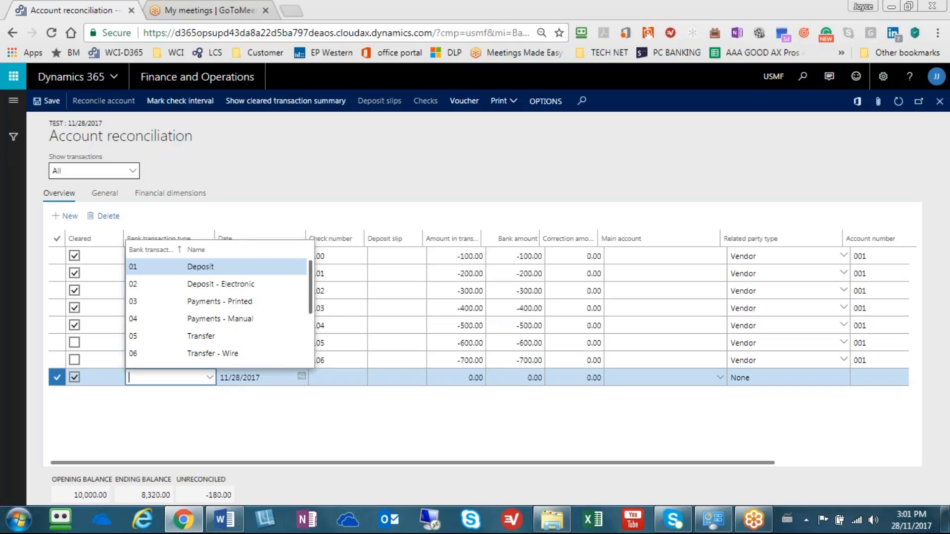
pyautogui.scroll(-2, 292, 329)
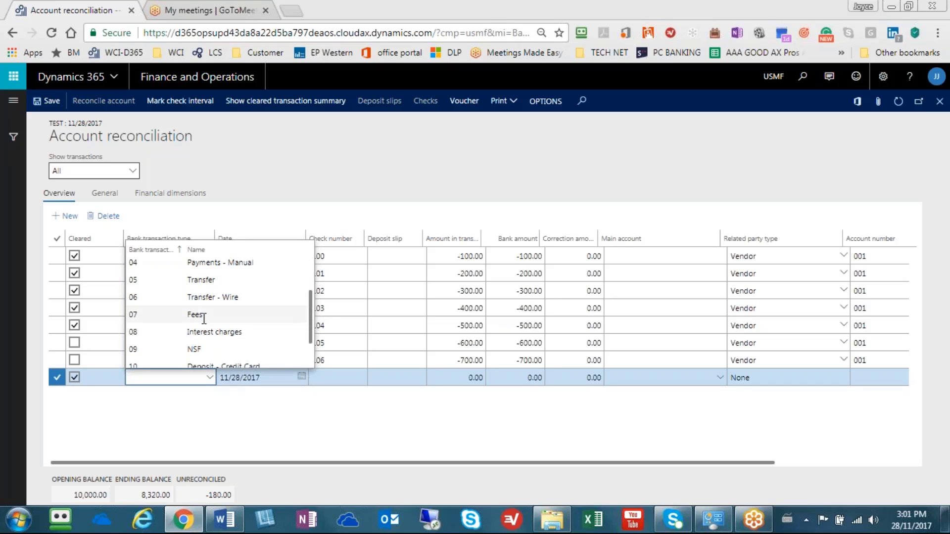
pyautogui.click(203, 315)
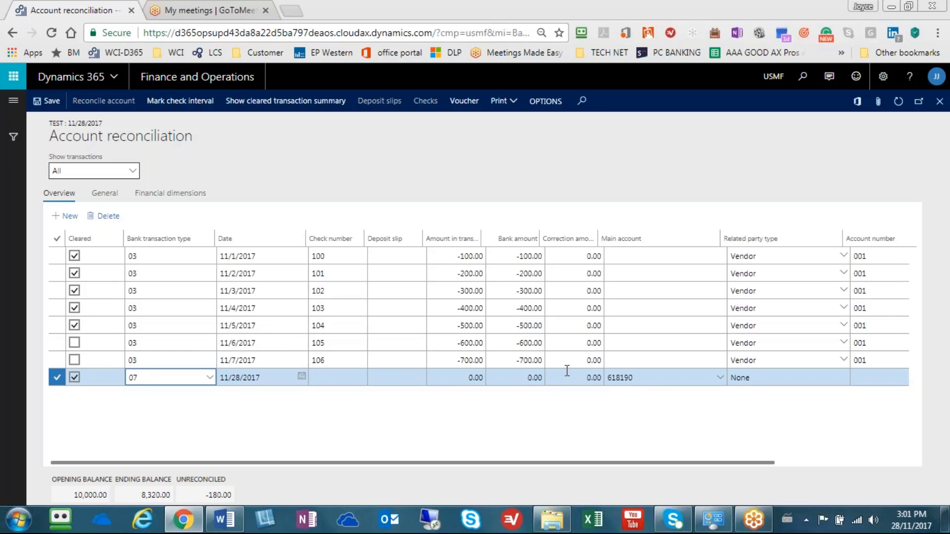
pyautogui.click(650, 379)
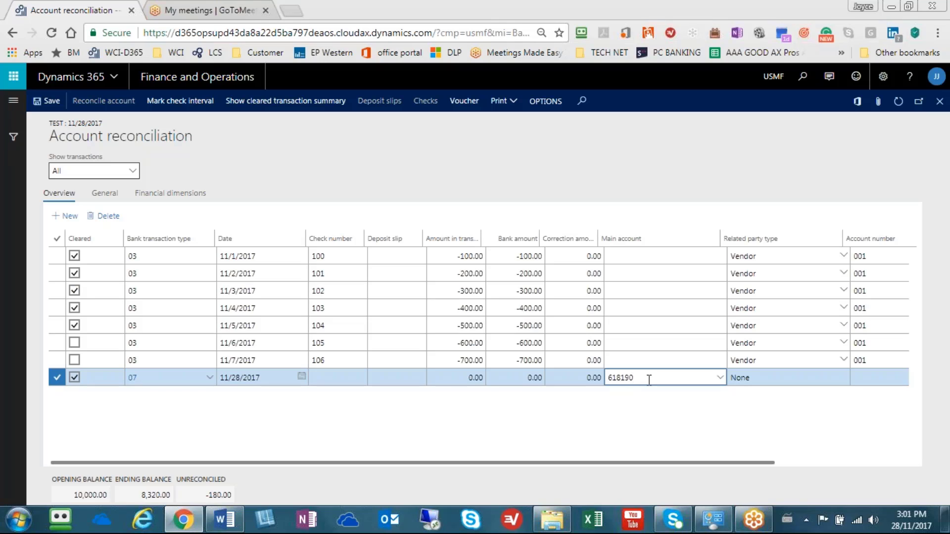
pyautogui.click(461, 379)
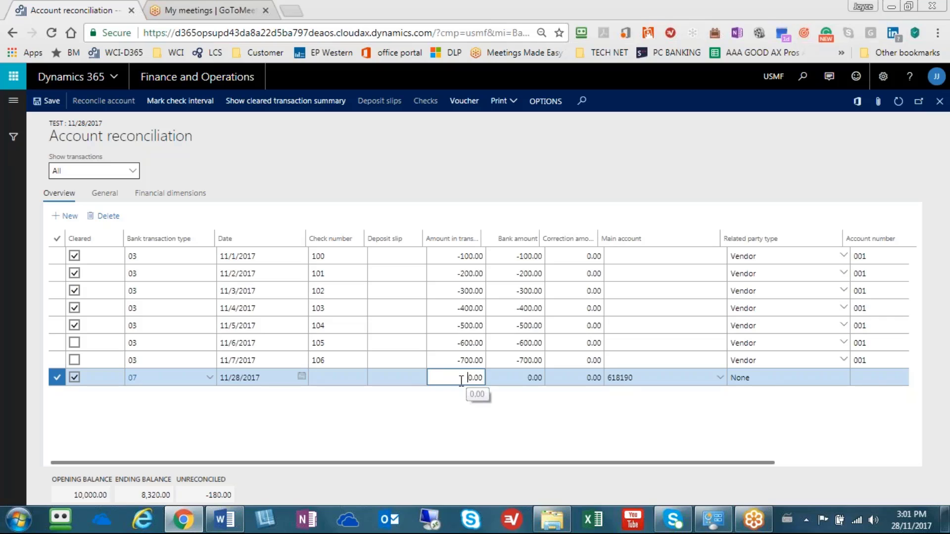
pyautogui.moveTo(467, 379); pyautogui.dragTo(486, 379)
pyautogui.write('-250')
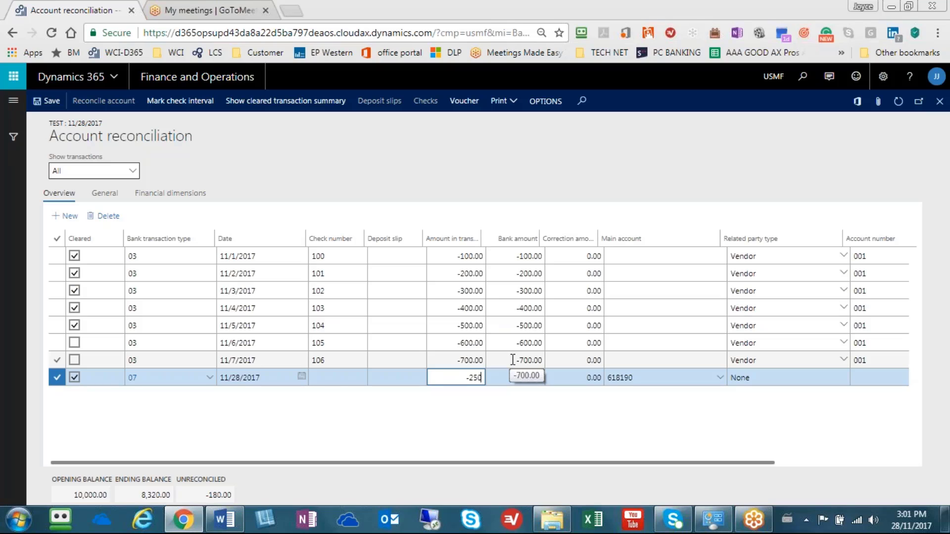
pyautogui.click(512, 360)
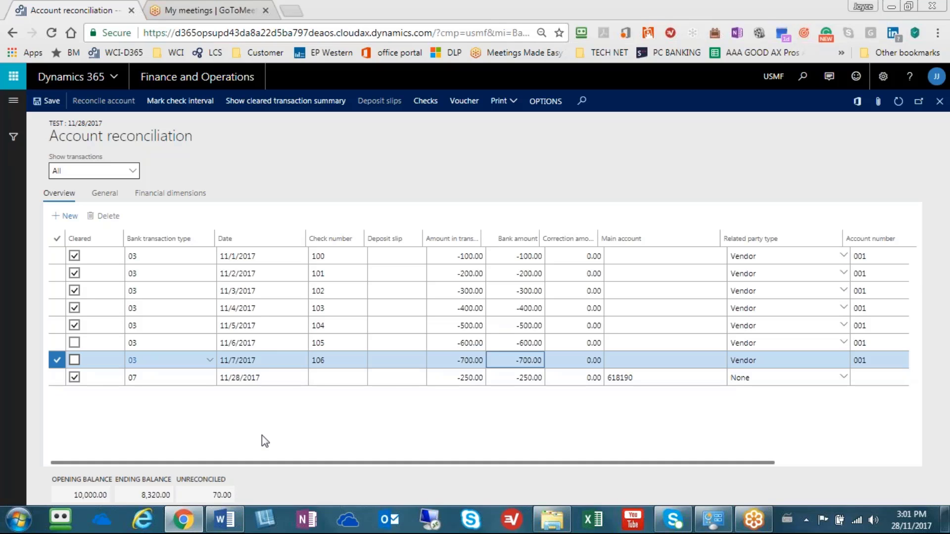
pyautogui.click(198, 378)
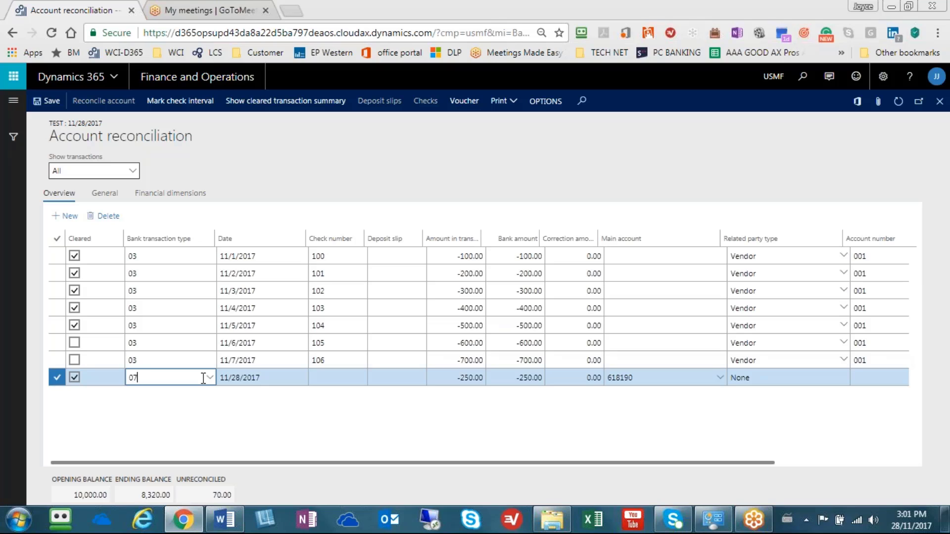
# Add a new 11 Interest Income line of 70.00 posted to main account 700100
pyautogui.press('Down')
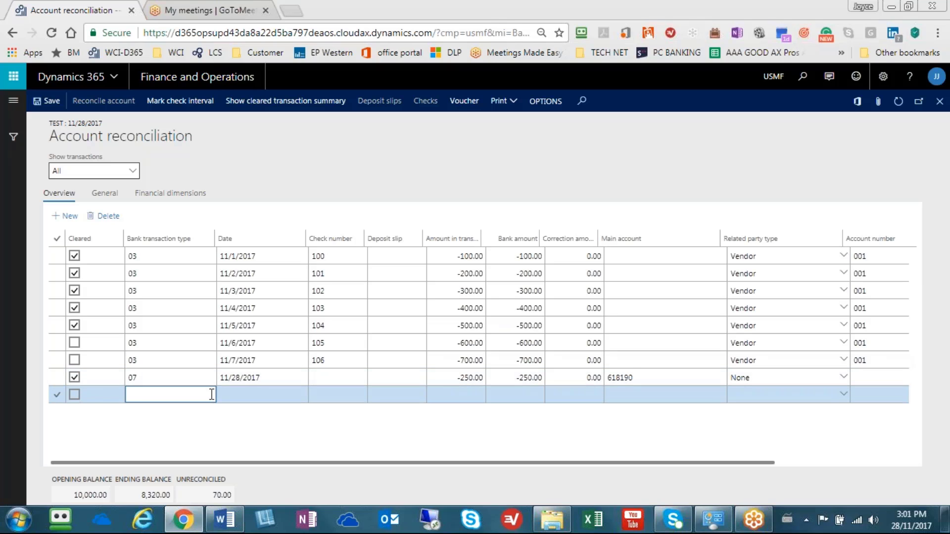
pyautogui.click(210, 395)
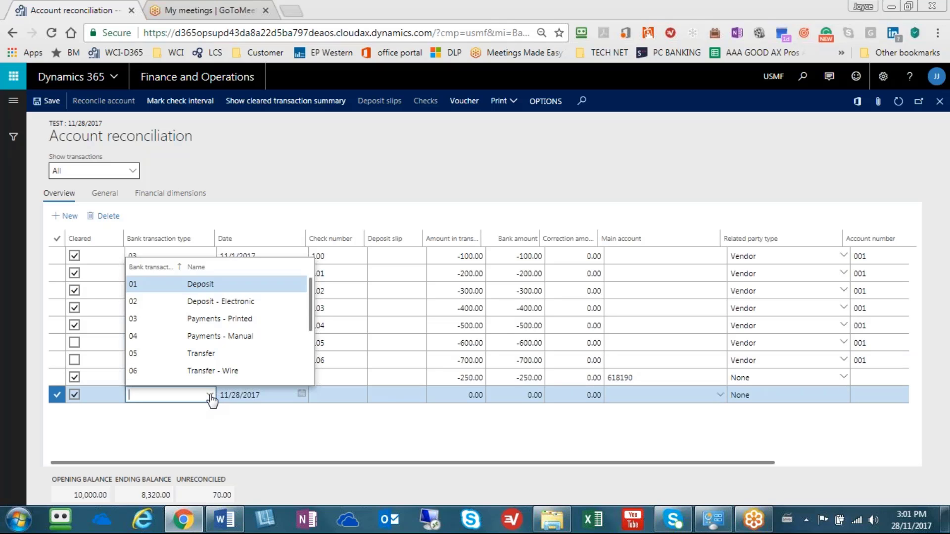
pyautogui.moveTo(310, 327); pyautogui.dragTo(308, 371)
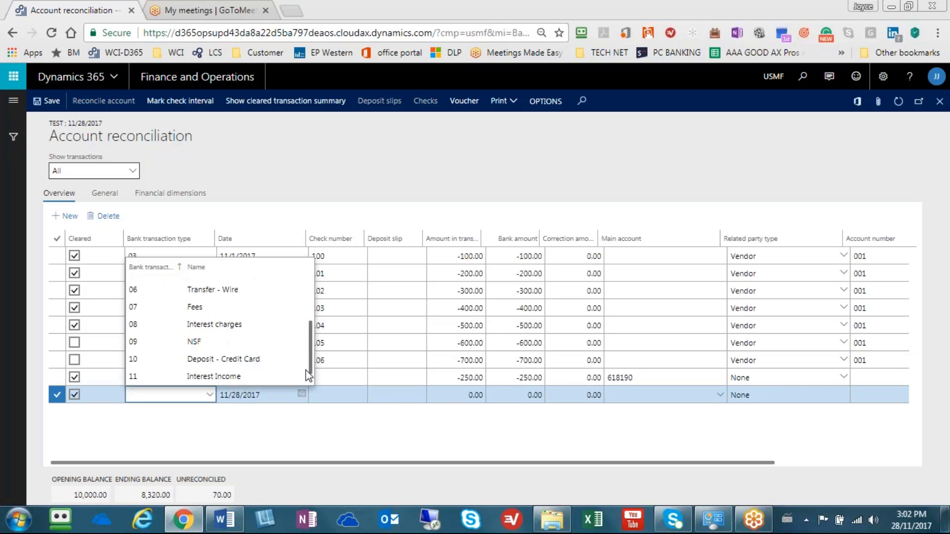
pyautogui.click(253, 374)
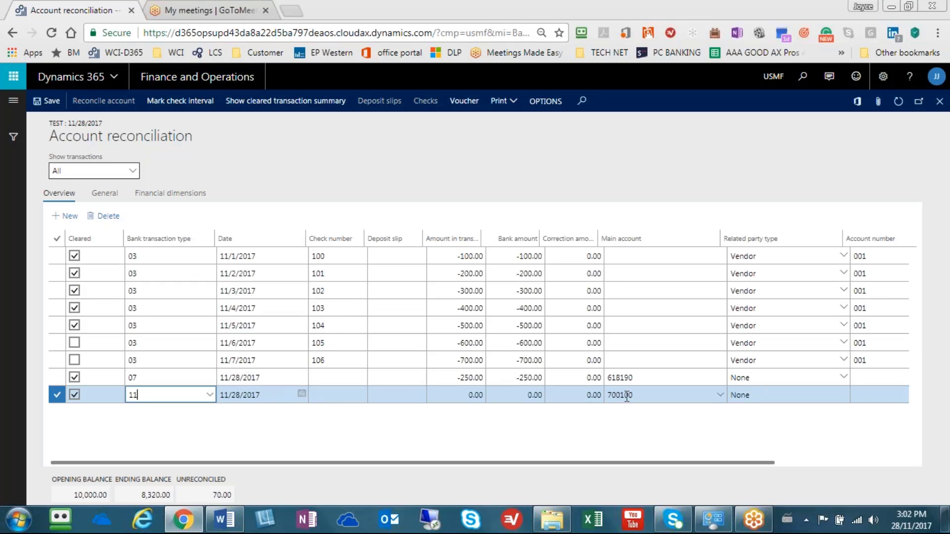
pyautogui.moveTo(631, 399)
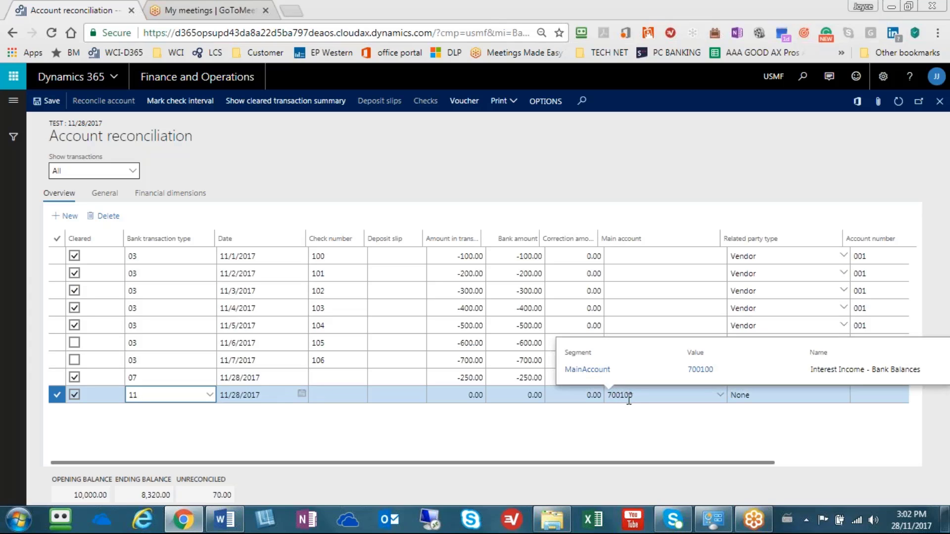
pyautogui.click(465, 396)
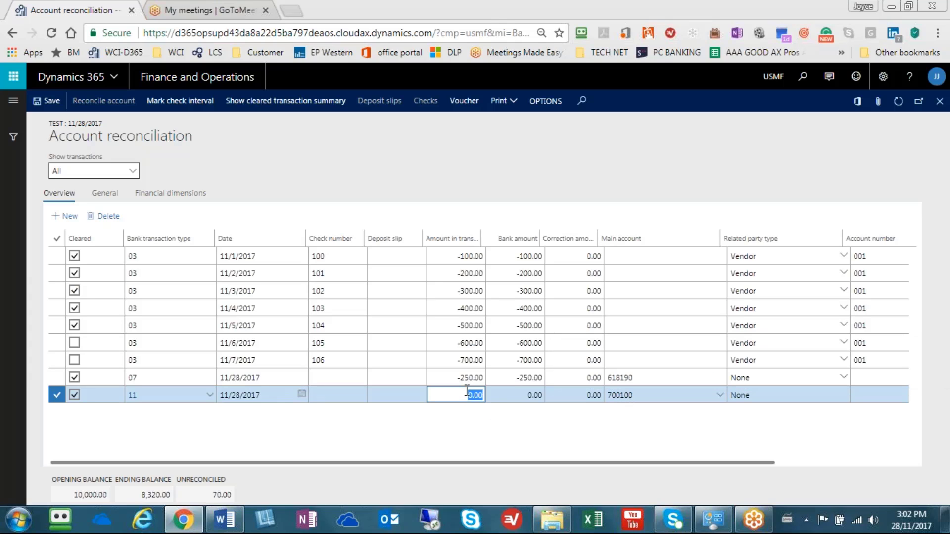
pyautogui.write('70')
pyautogui.click(415, 377)
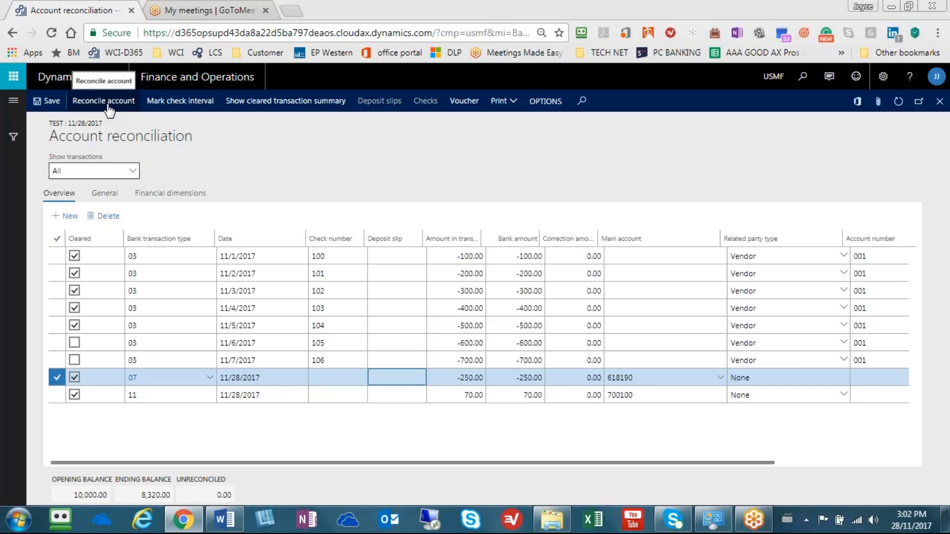
# Reconcile the TEST bank account and bring up the Print options
pyautogui.click(109, 105)
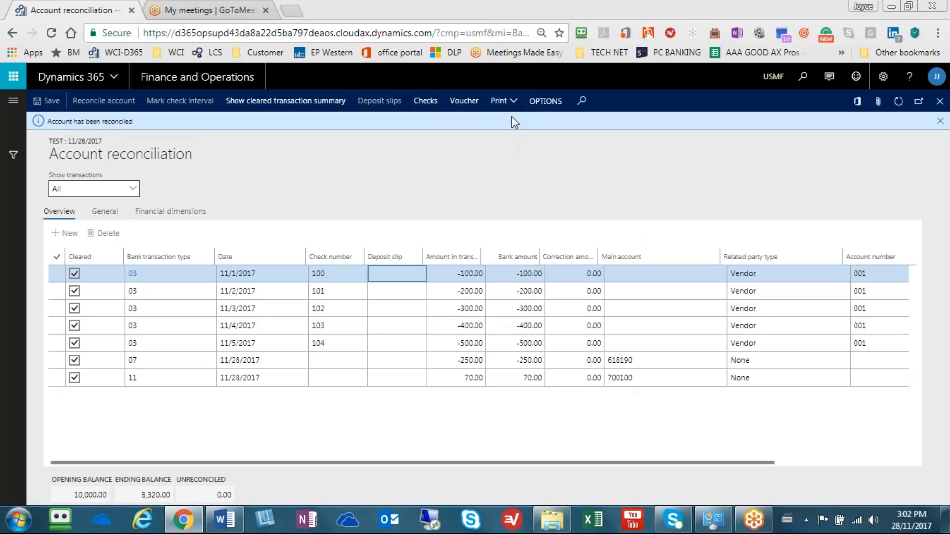
pyautogui.click(507, 102)
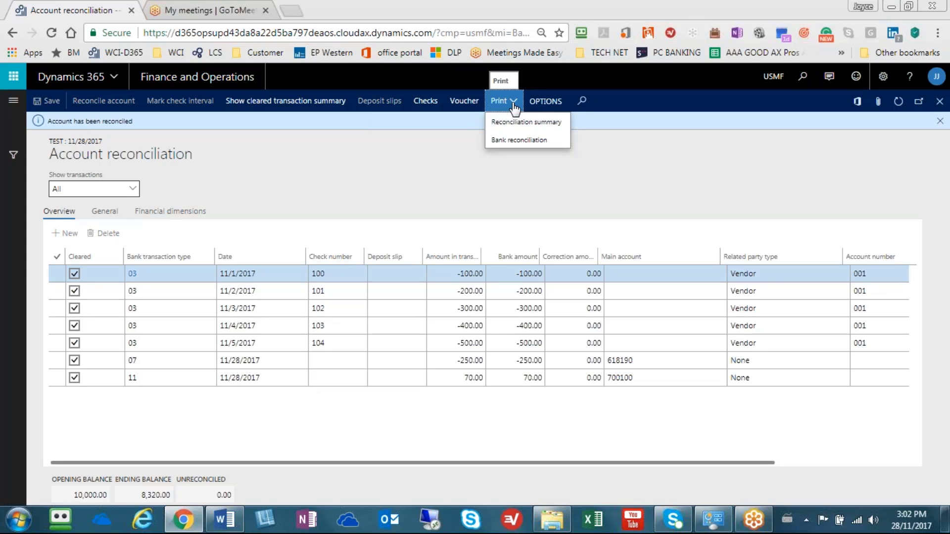
# Dismiss the Print options without printing and check the name of main account 618190
pyautogui.click(358, 161)
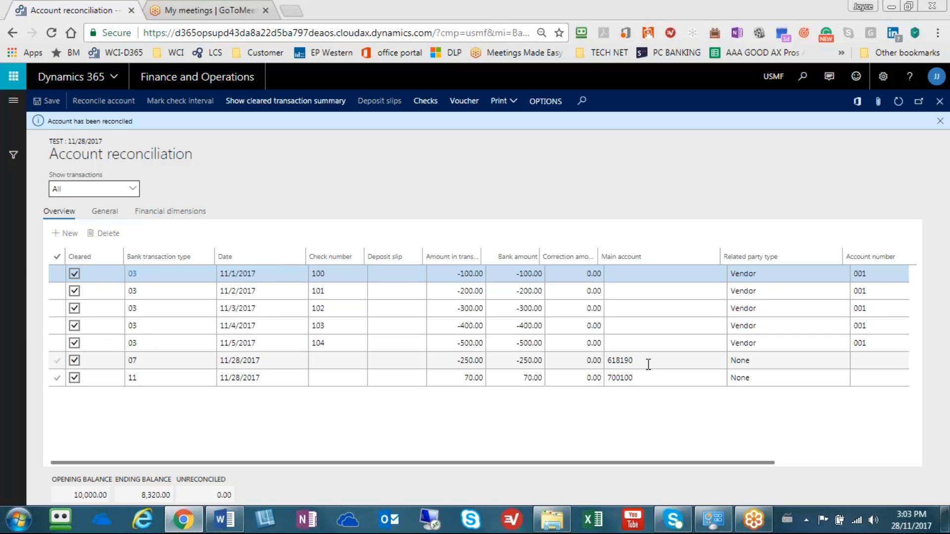
pyautogui.moveTo(644, 363)
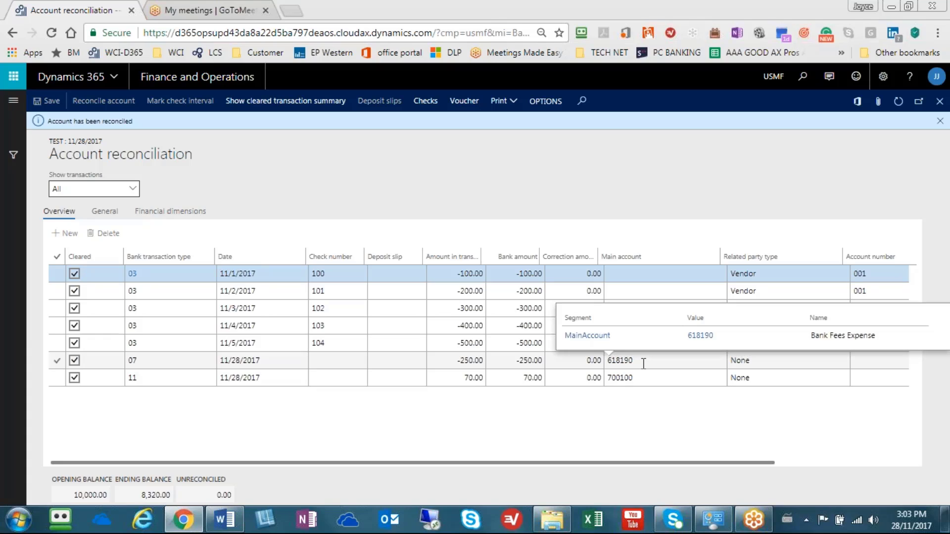